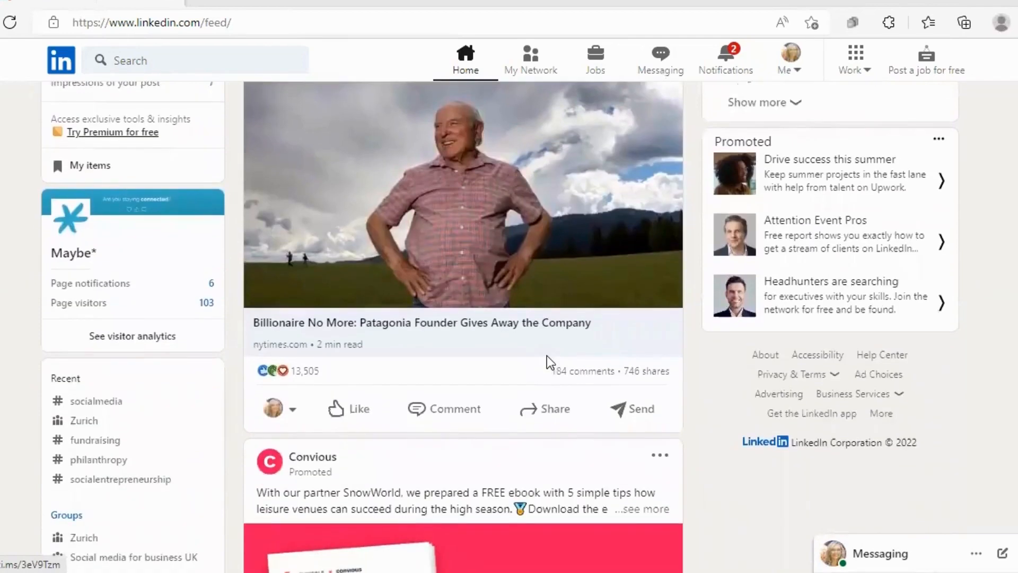
scroll(566, 361, down, 1)
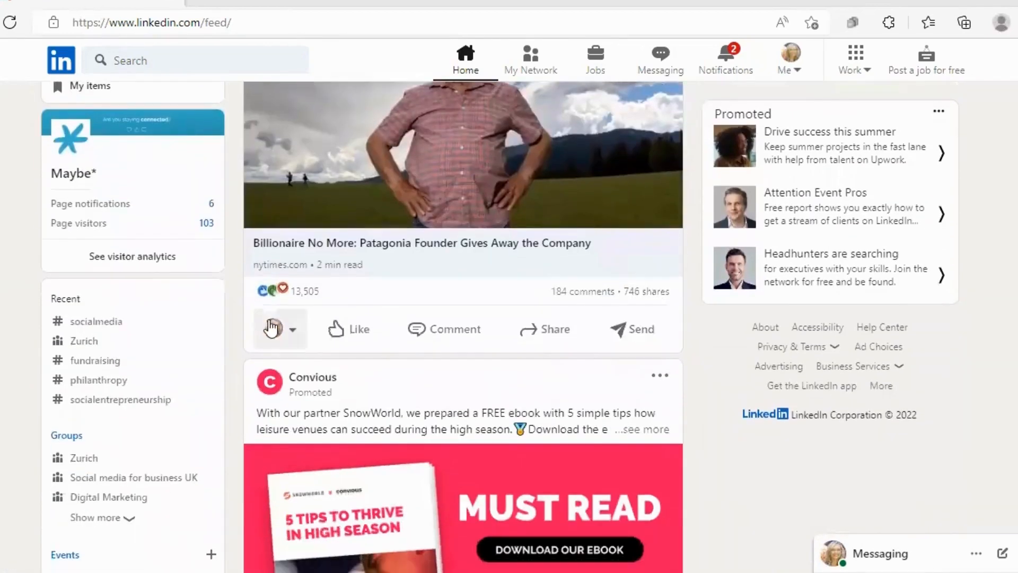
scroll(432, 327, down, 1)
scroll(875, 423, up, 5)
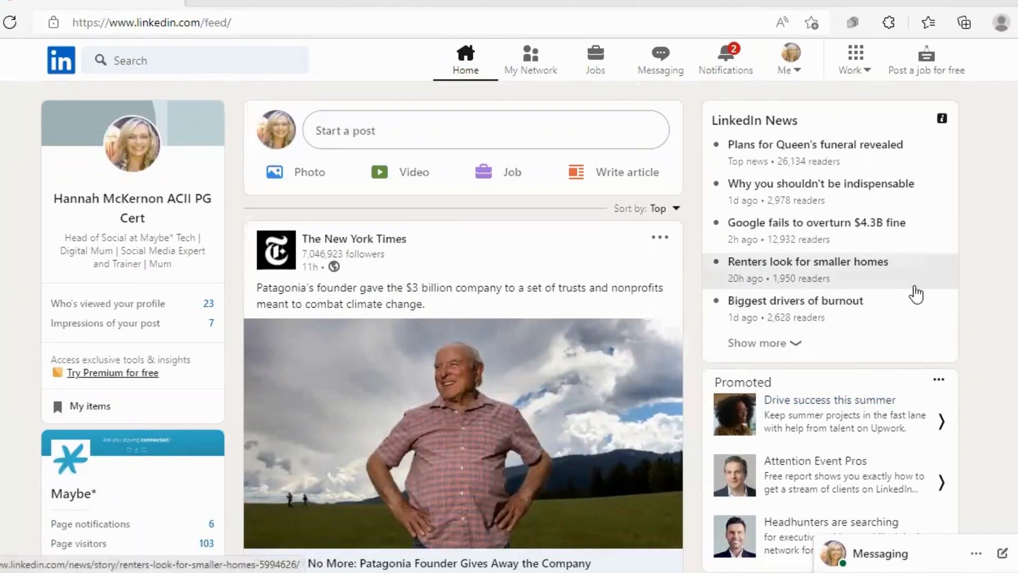
scroll(1011, 268, down, 3)
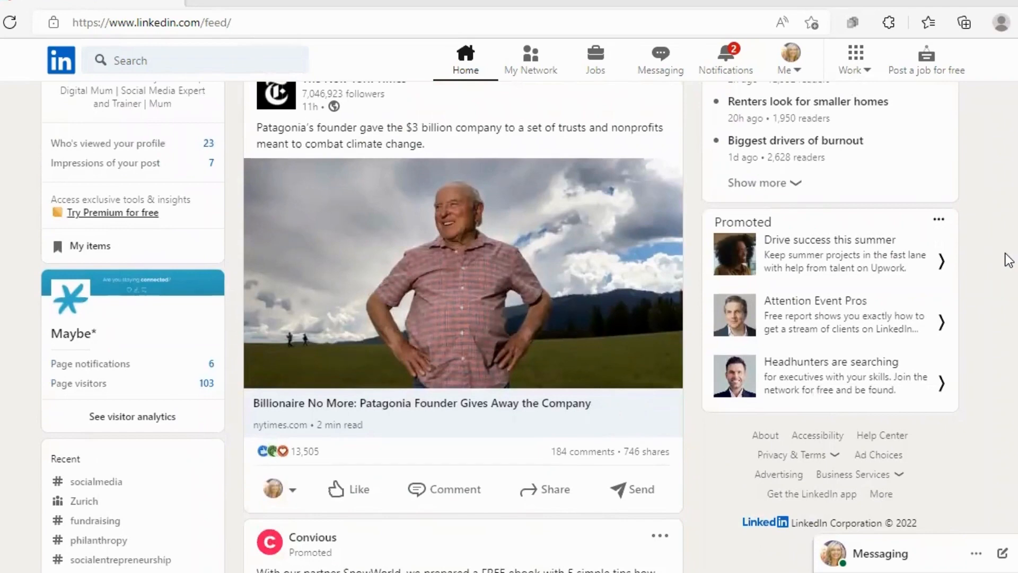
scroll(1012, 267, down, 2)
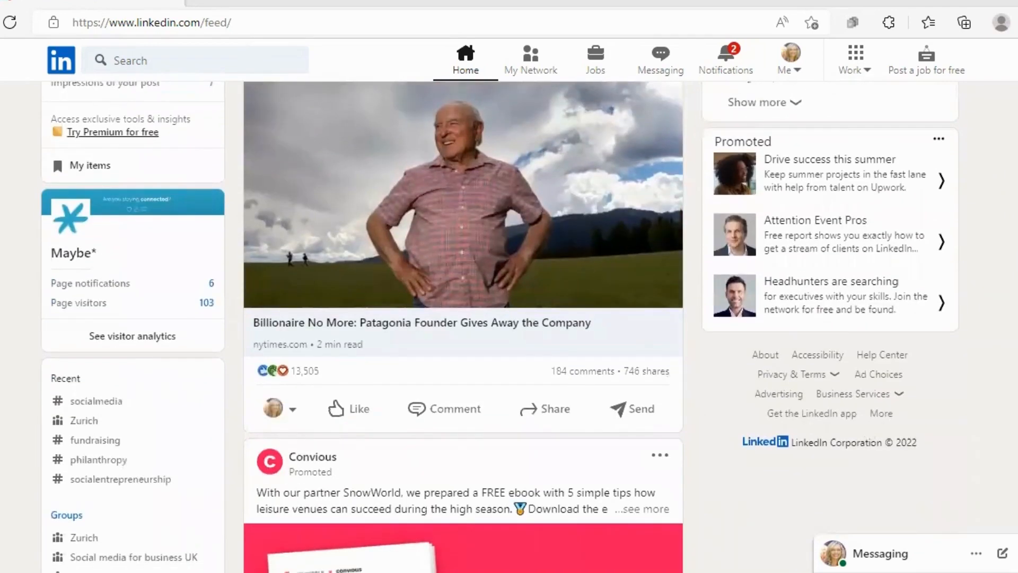
scroll(498, 327, down, 2)
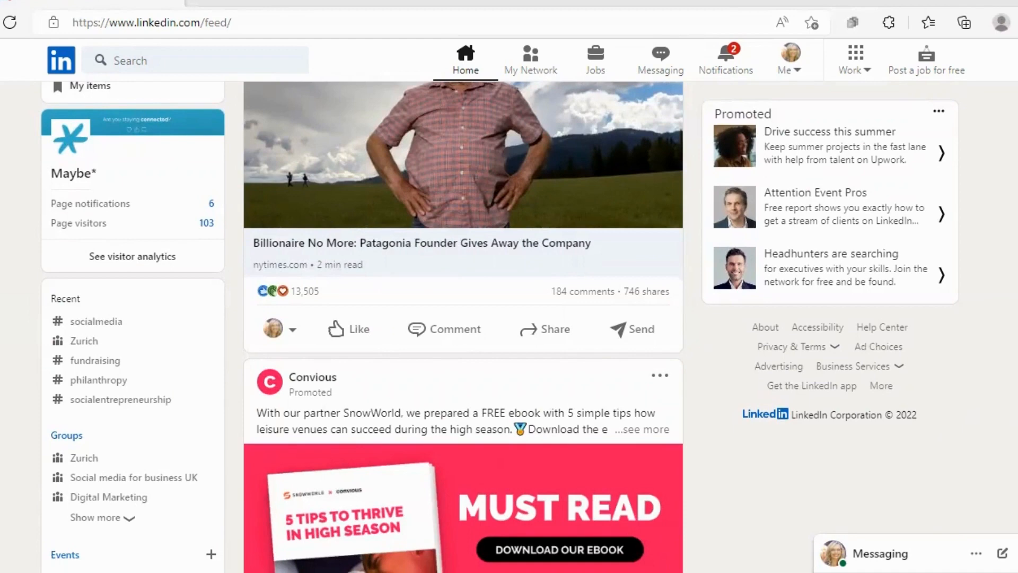
scroll(1013, 412, up, 5)
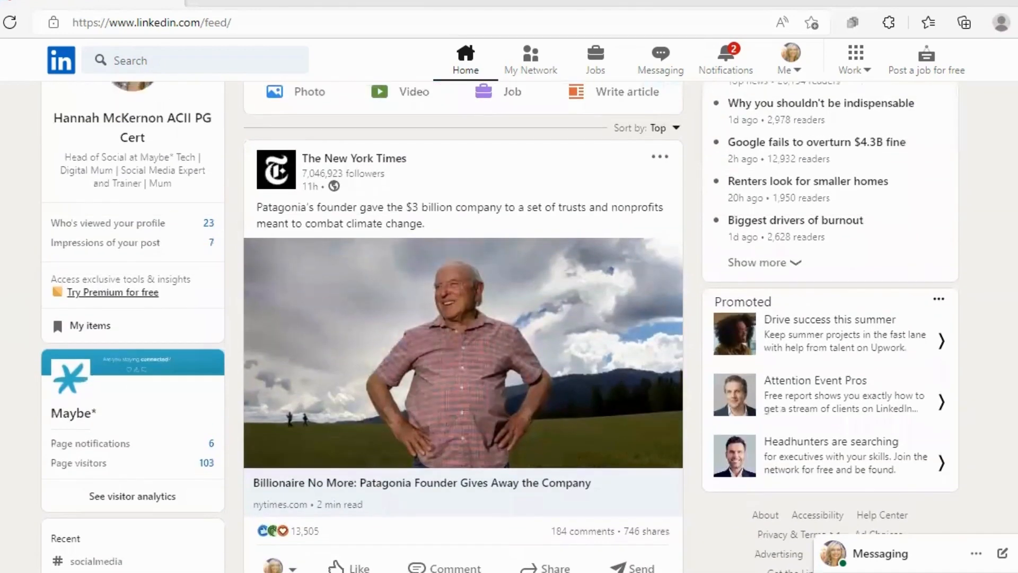
scroll(1013, 413, up, 2)
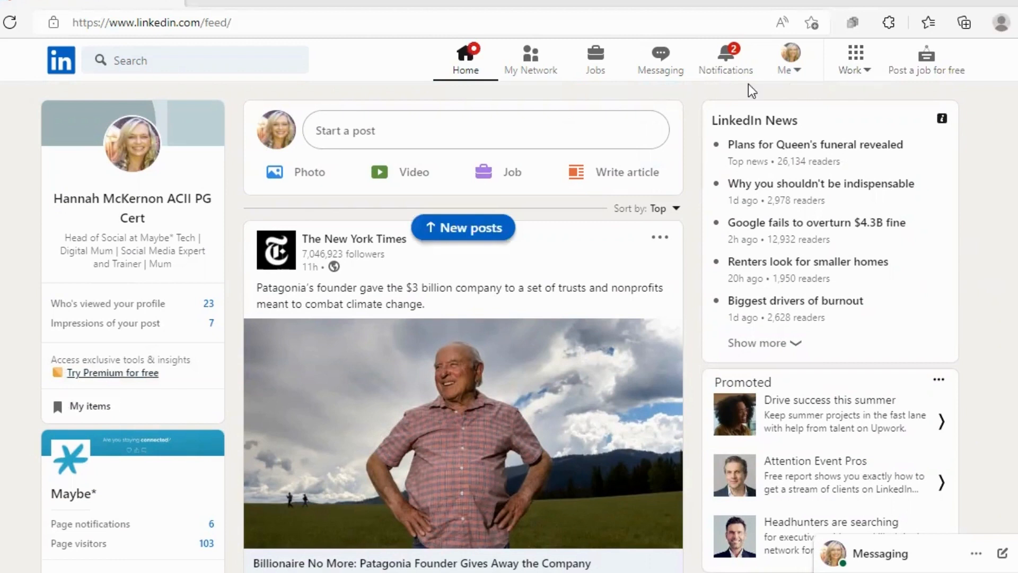
- Start creating a new LinkedIn Page of the Company type for small, medium and large businesses
click(868, 74)
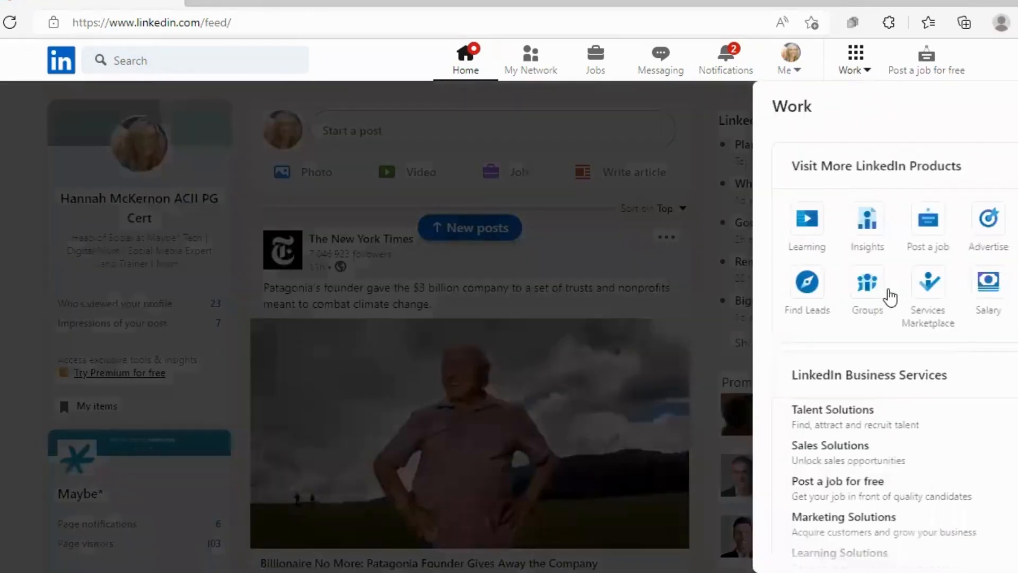
scroll(843, 522, down, 2)
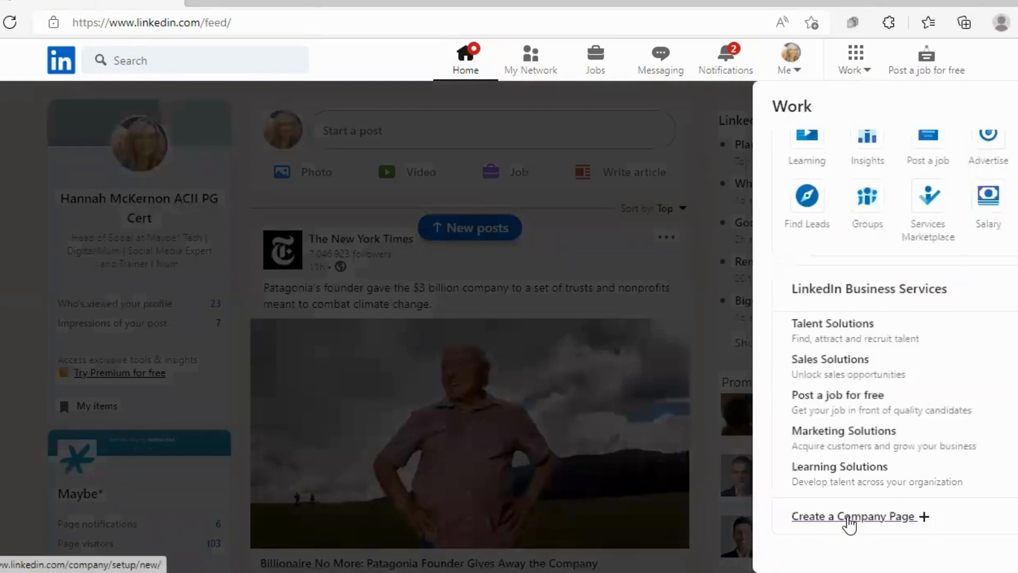
click(849, 524)
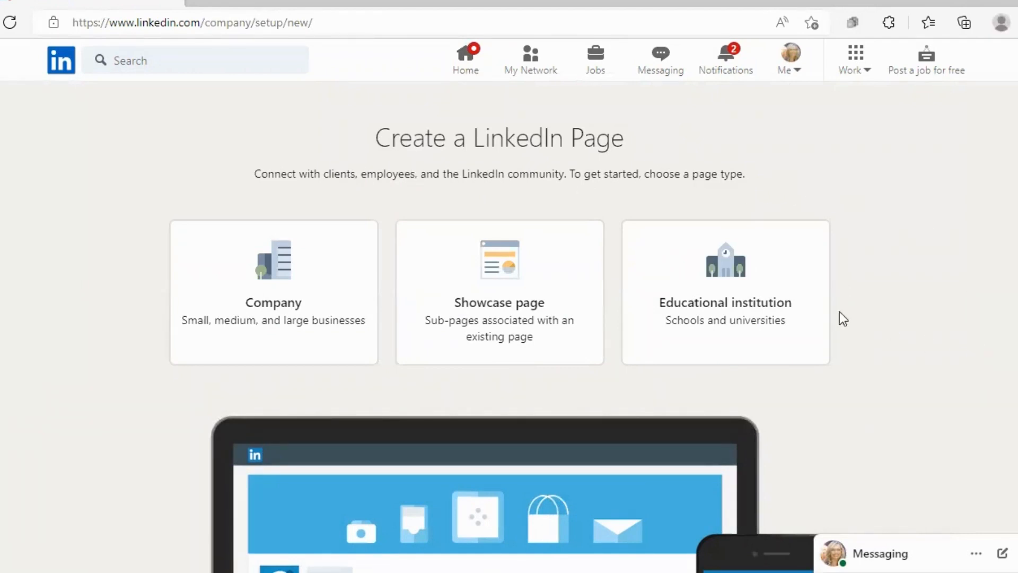
click(290, 351)
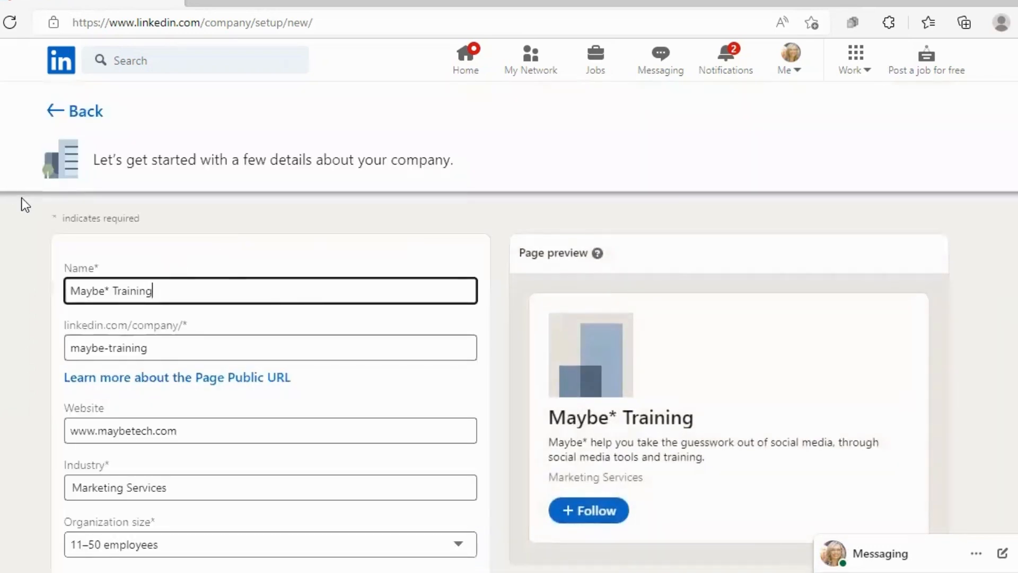
- Verify being an authorized representative of the organization and create the Maybe* Training company page
scroll(21, 199, down, 2)
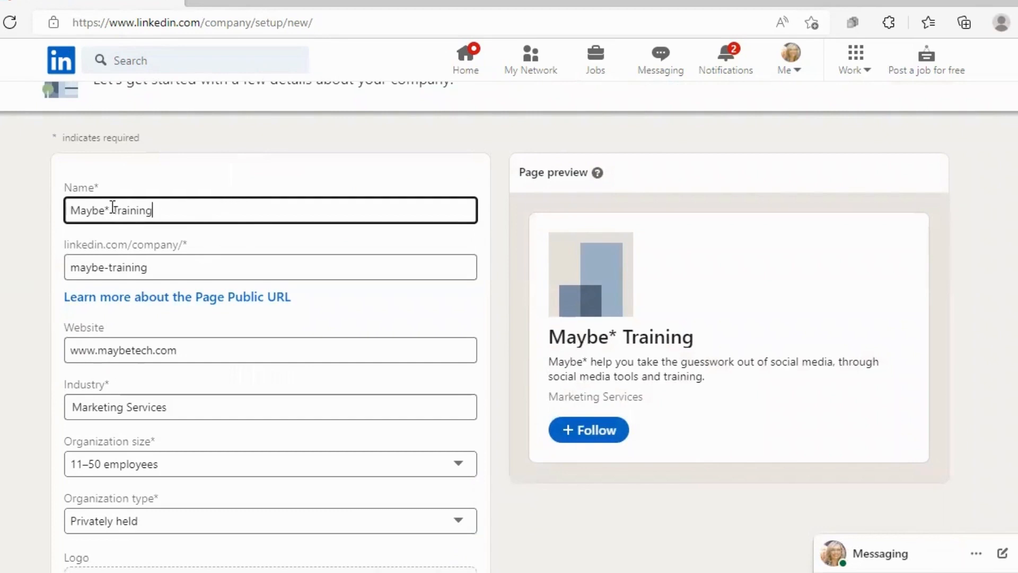
scroll(113, 207, down, 2)
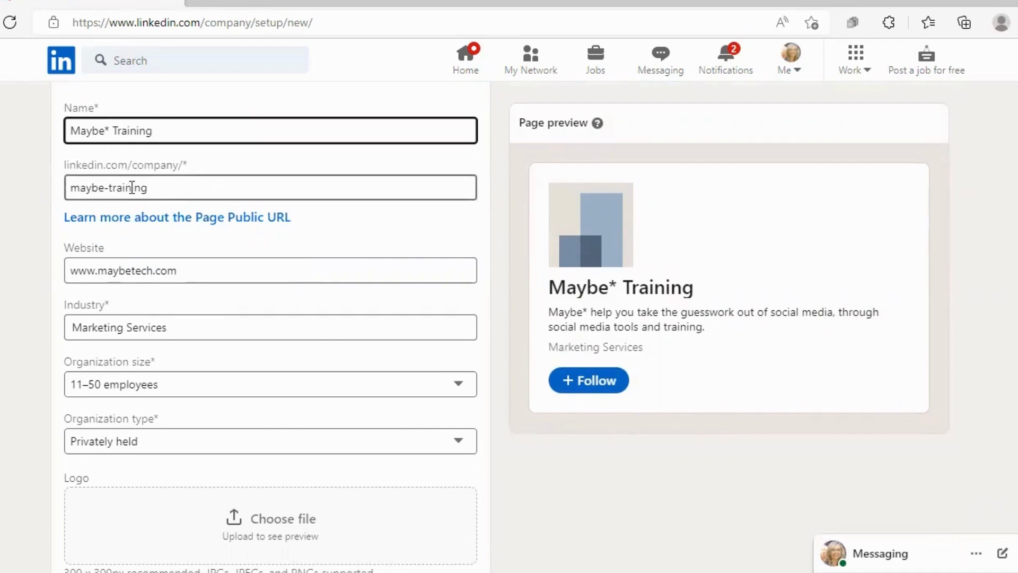
scroll(114, 265, down, 2)
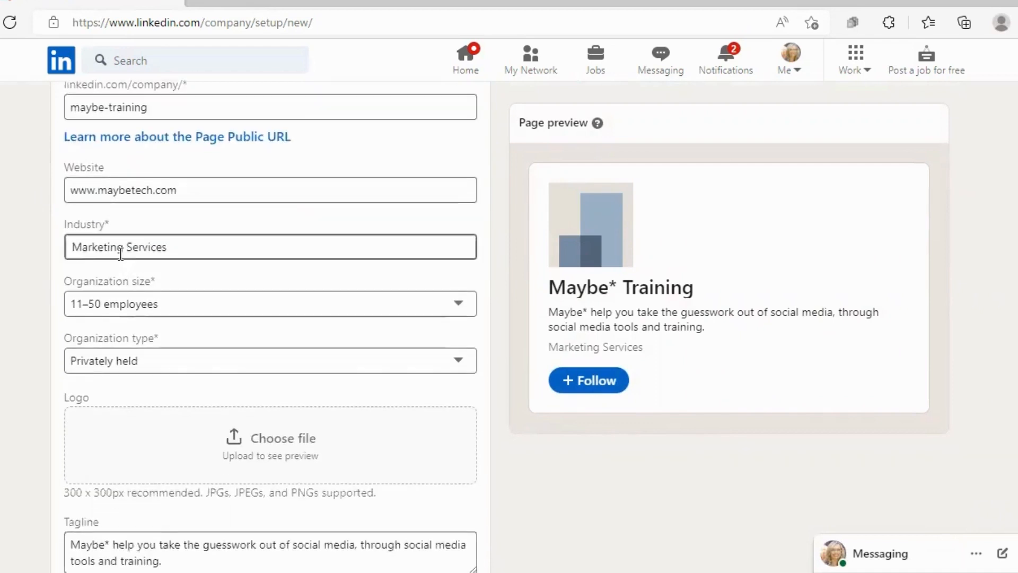
scroll(116, 259, down, 4)
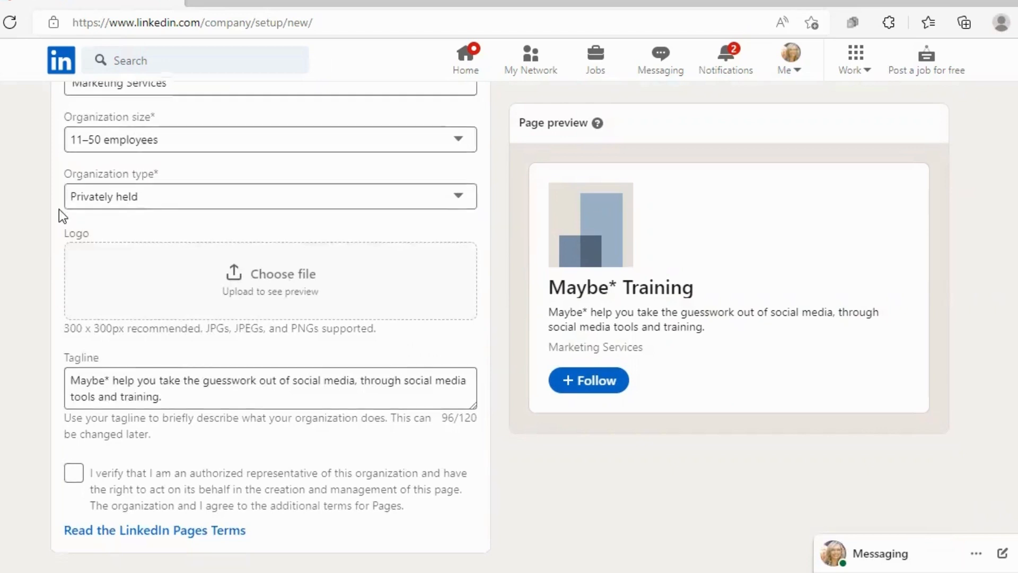
scroll(59, 211, down, 2)
click(83, 312)
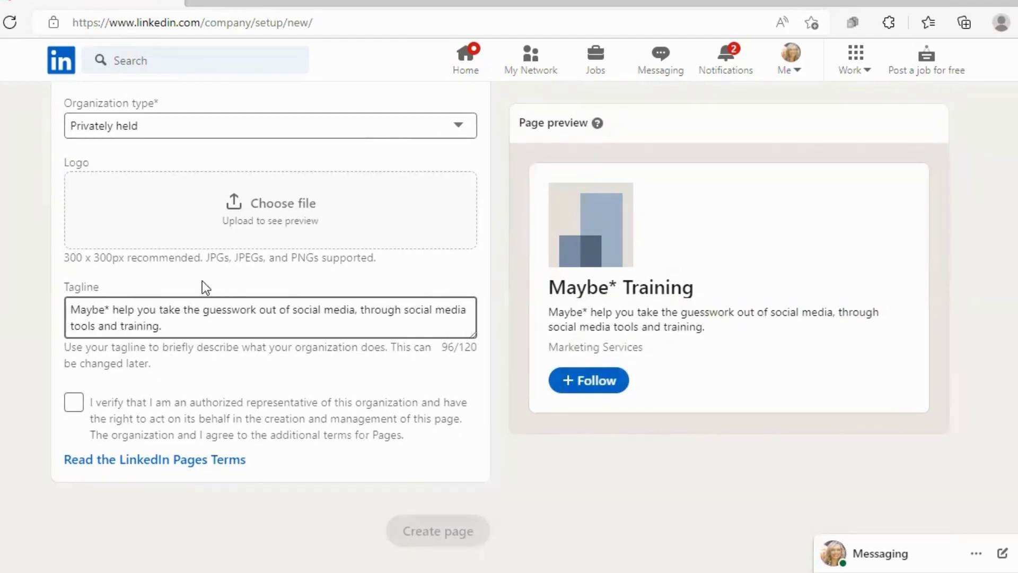
click(179, 325)
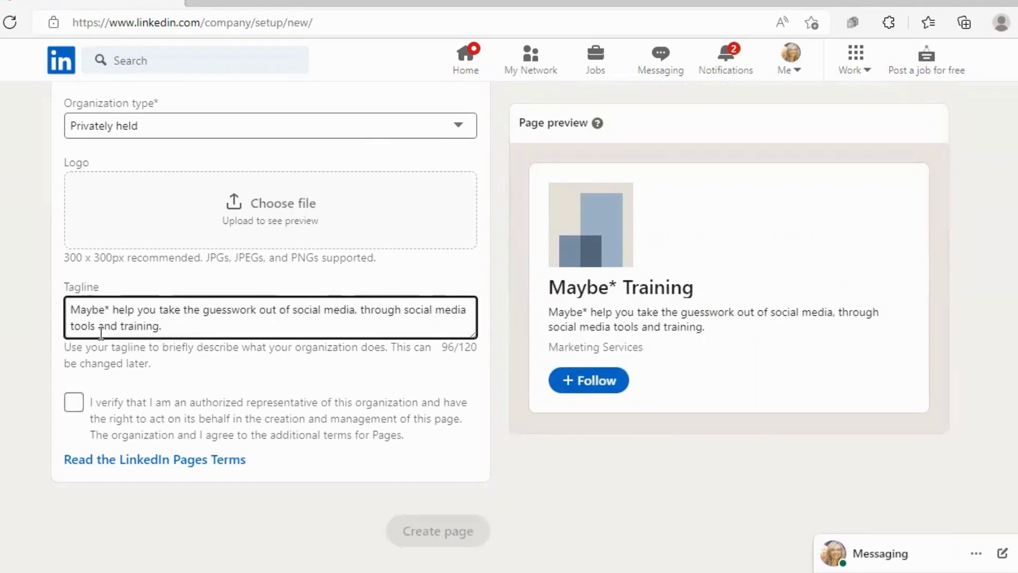
click(74, 404)
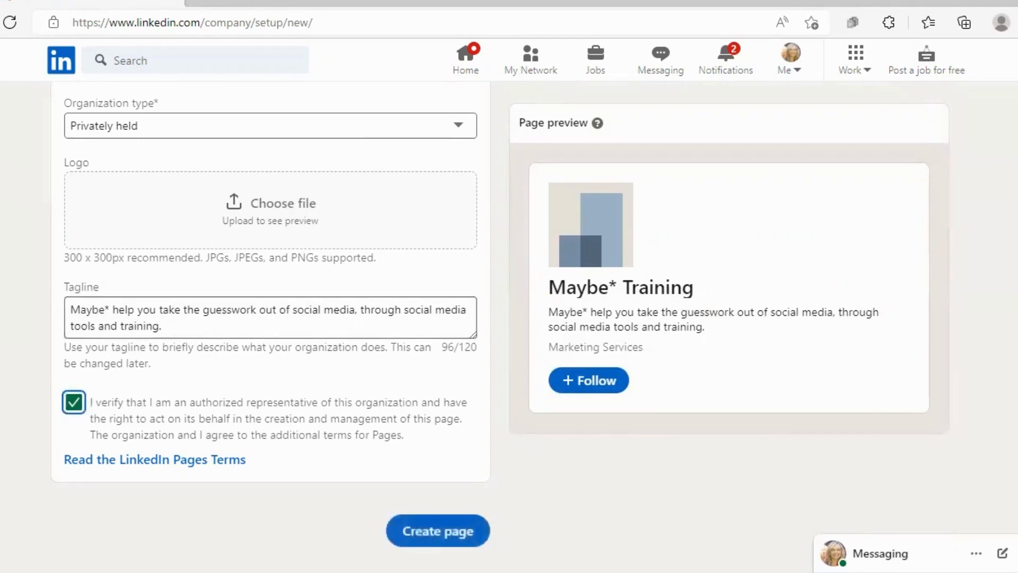
click(433, 533)
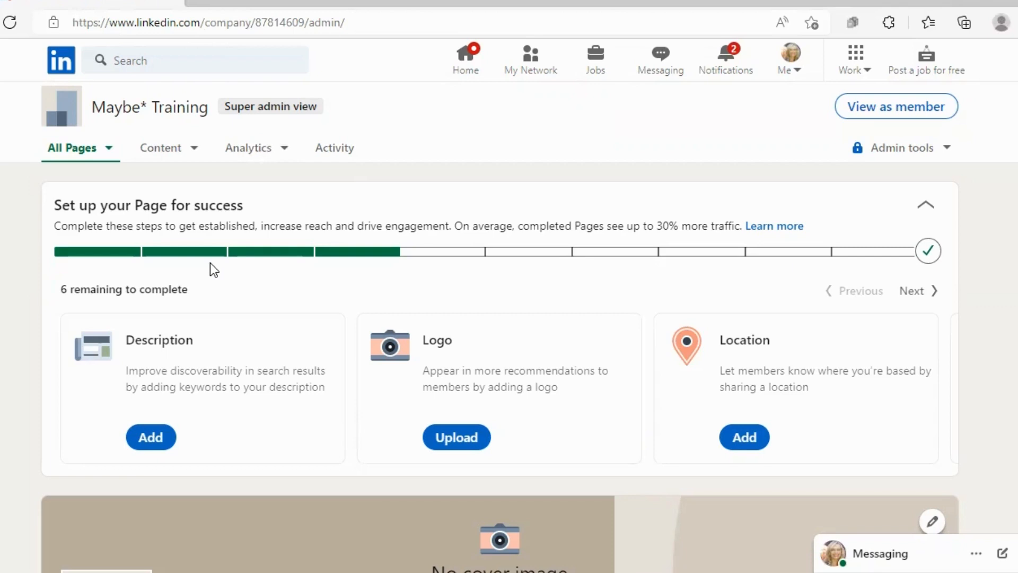
- Look over the new page's admin view and its description and overview fields, closing the page editor without entering anything
scroll(210, 262, down, 6)
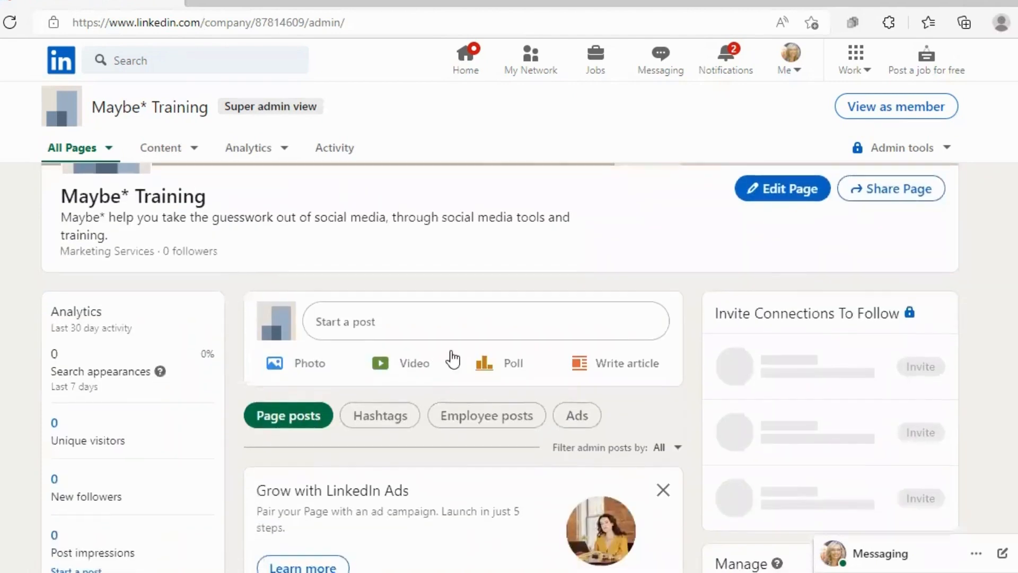
scroll(452, 359, down, 3)
scroll(409, 319, up, 8)
scroll(361, 275, up, 2)
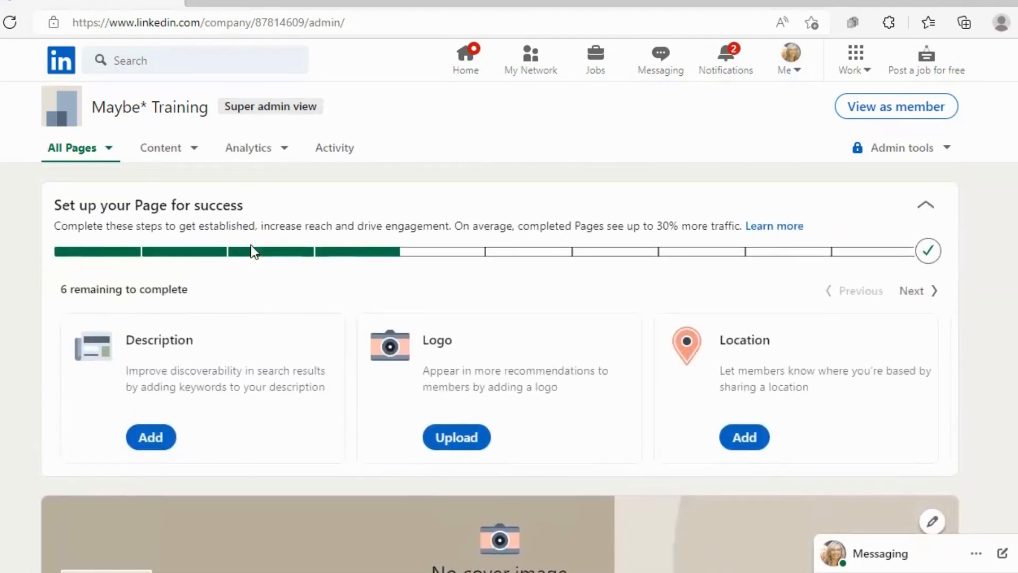
click(152, 437)
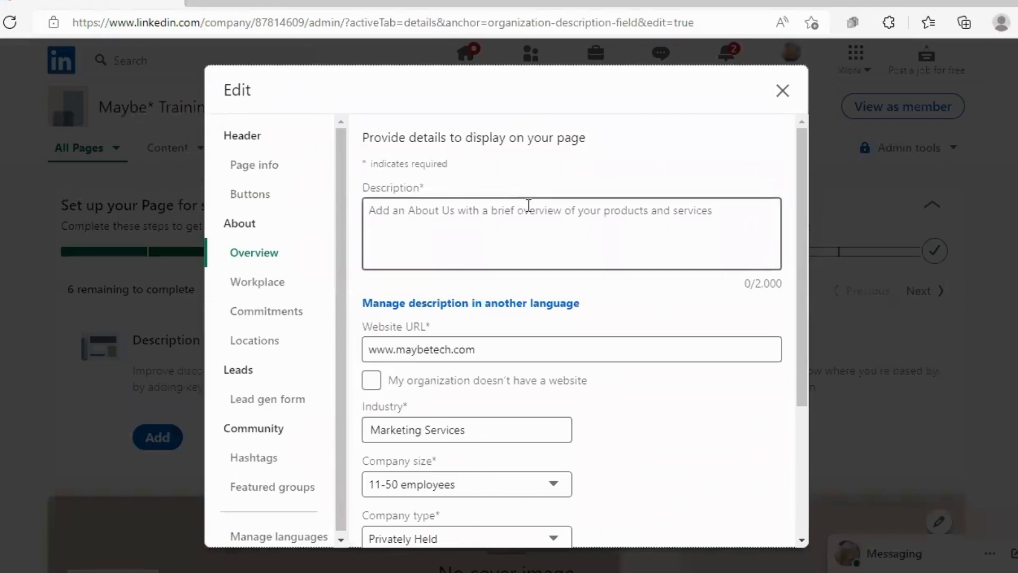
click(430, 213)
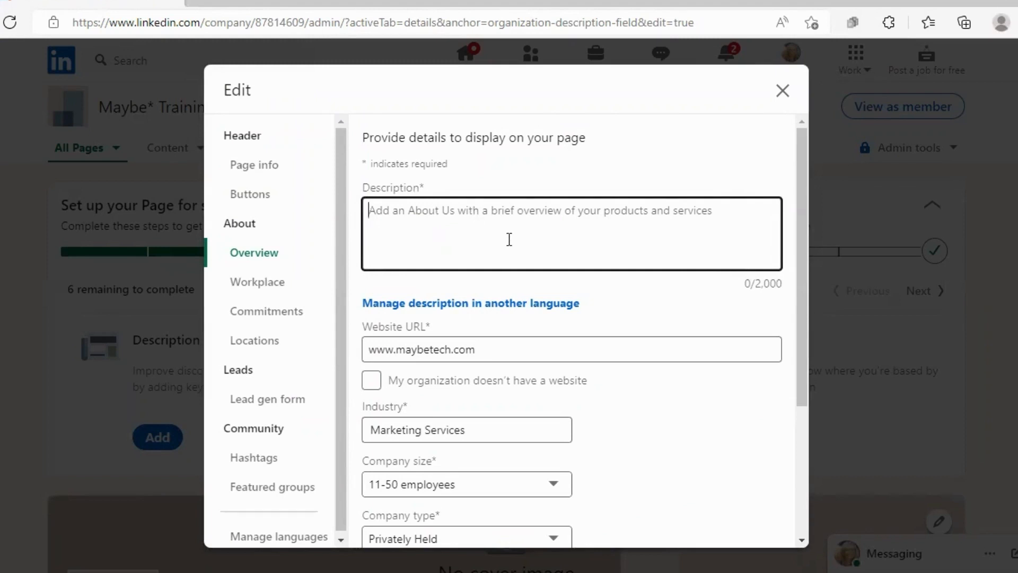
scroll(530, 254, down, 3)
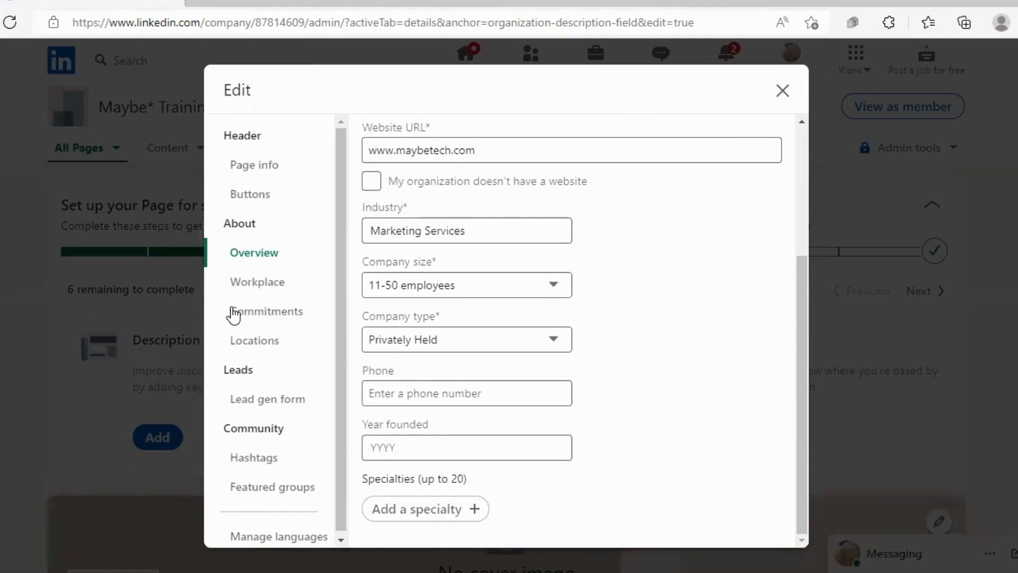
scroll(313, 228, down, 1)
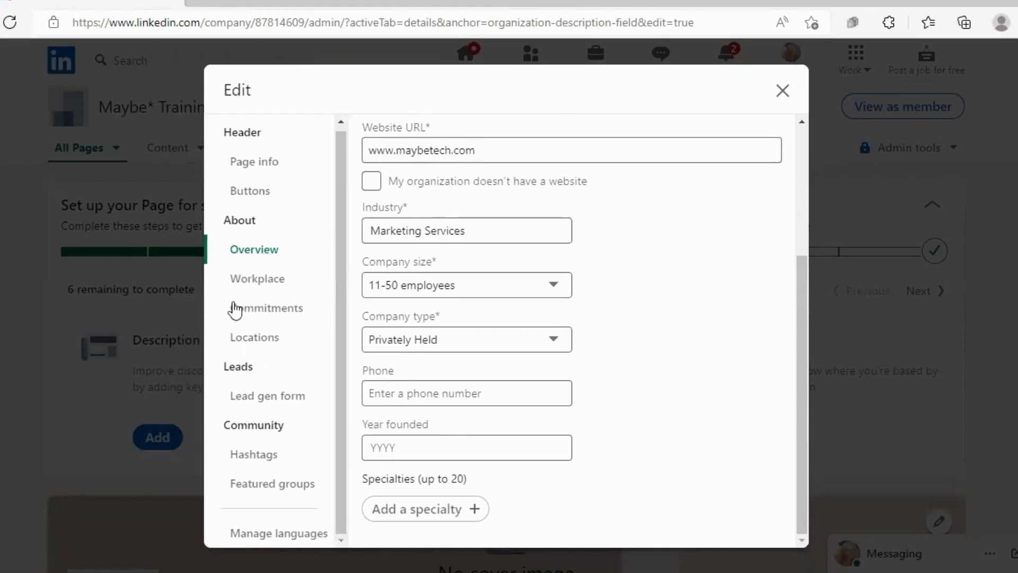
click(783, 92)
- Upload the image file Logo from the Downloads folder as the page logo
scroll(463, 307, down, 2)
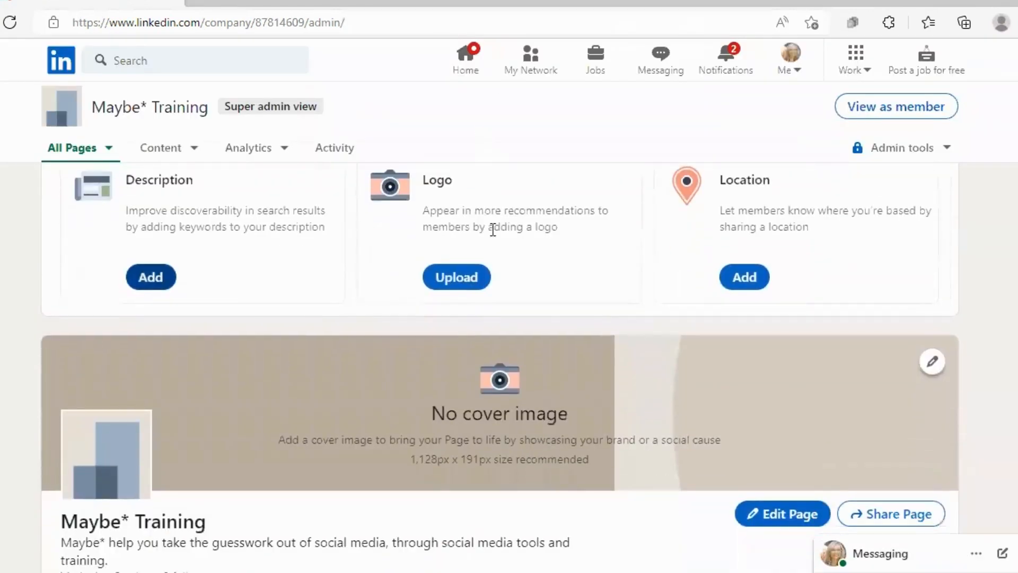
scroll(466, 196, up, 1)
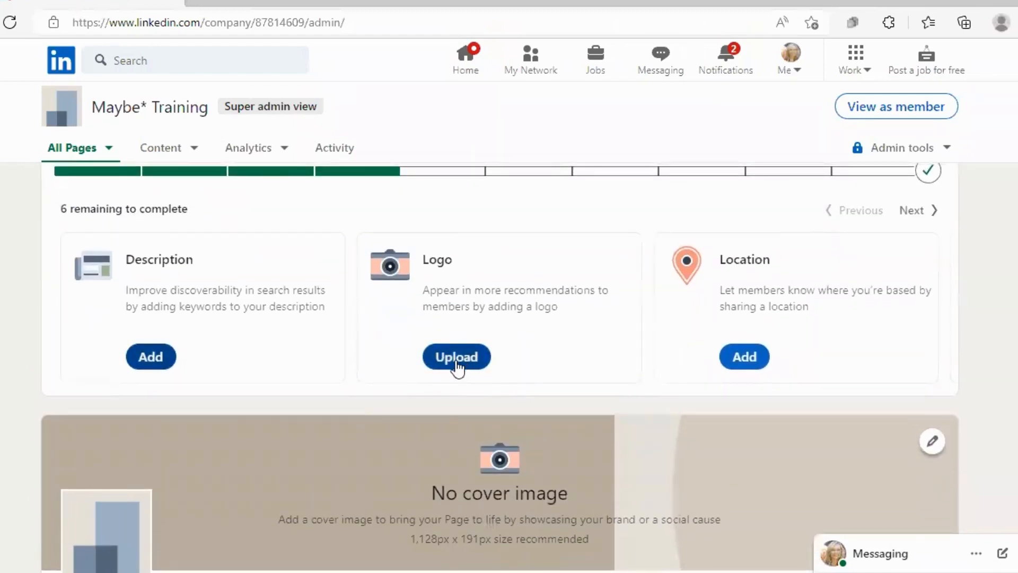
scroll(457, 370, up, 1)
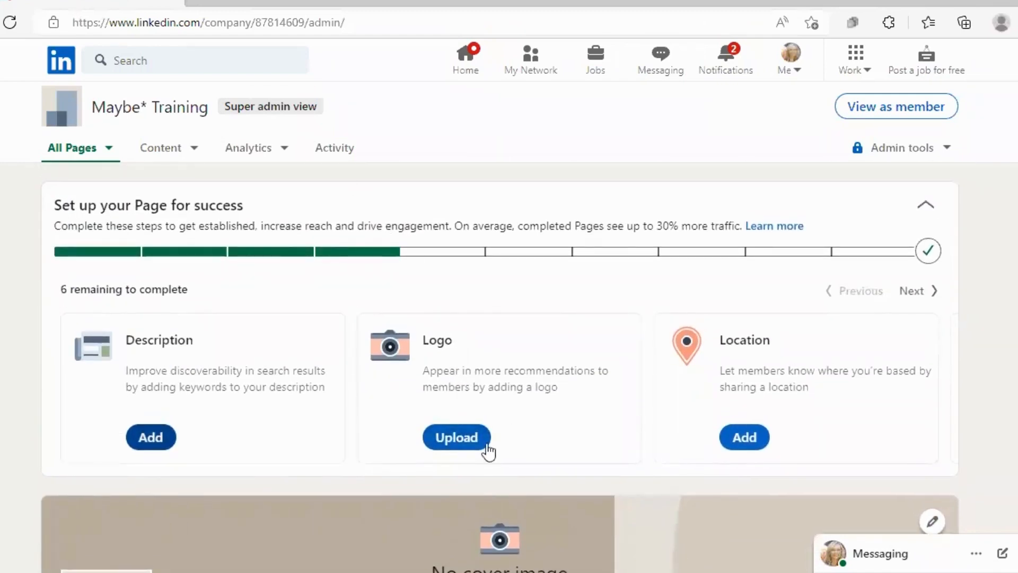
click(456, 439)
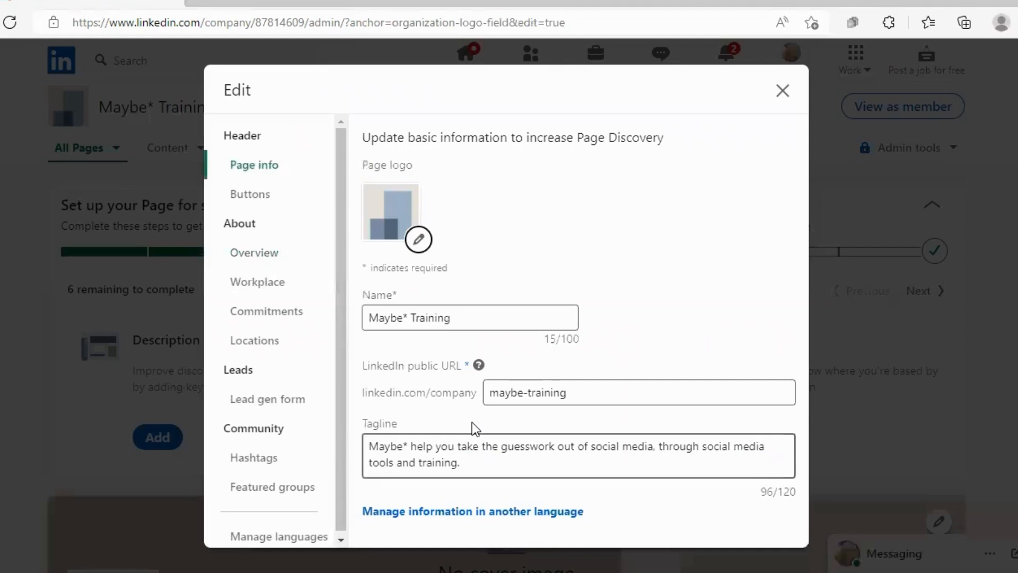
click(418, 240)
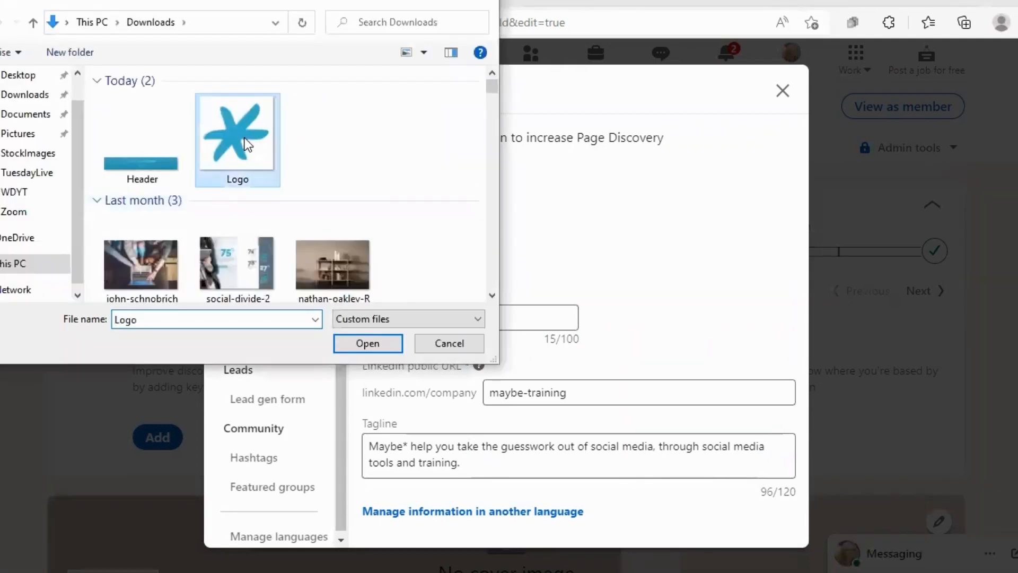
double_click(247, 144)
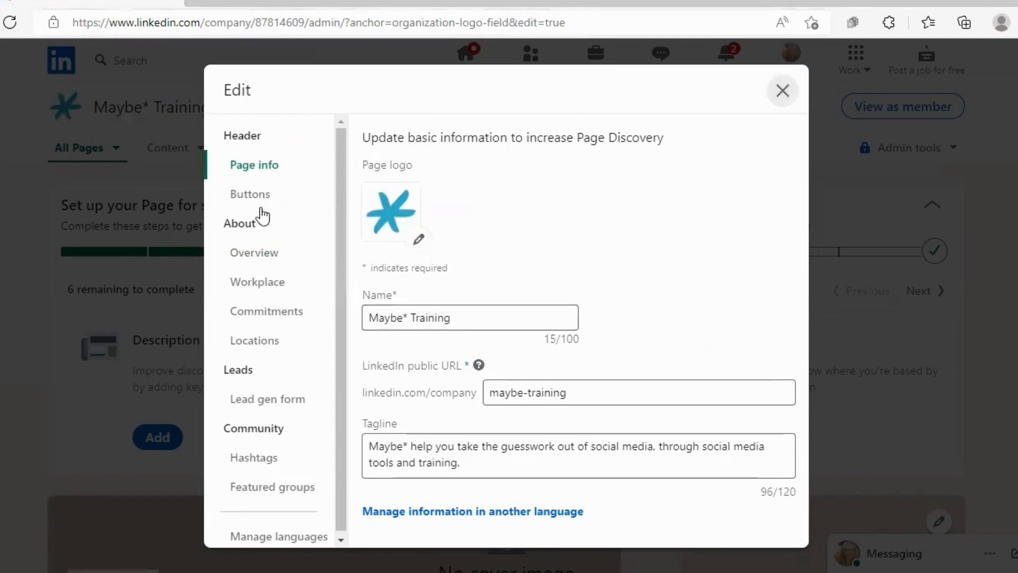
- Review the Overview, Workplace, Commitments and Locations settings of the page and return to its Page info
click(245, 254)
scroll(609, 368, down, 3)
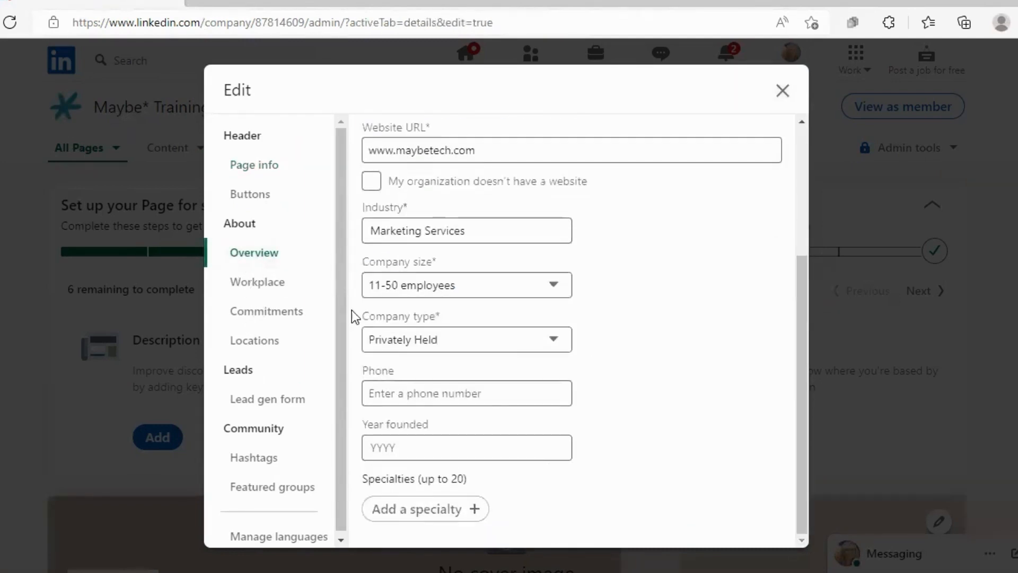
click(254, 286)
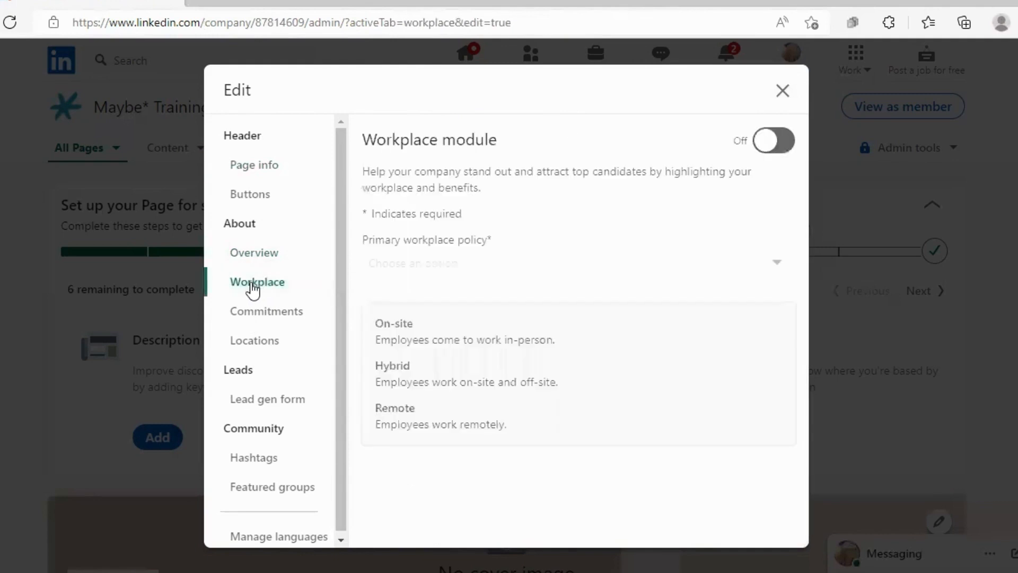
click(257, 316)
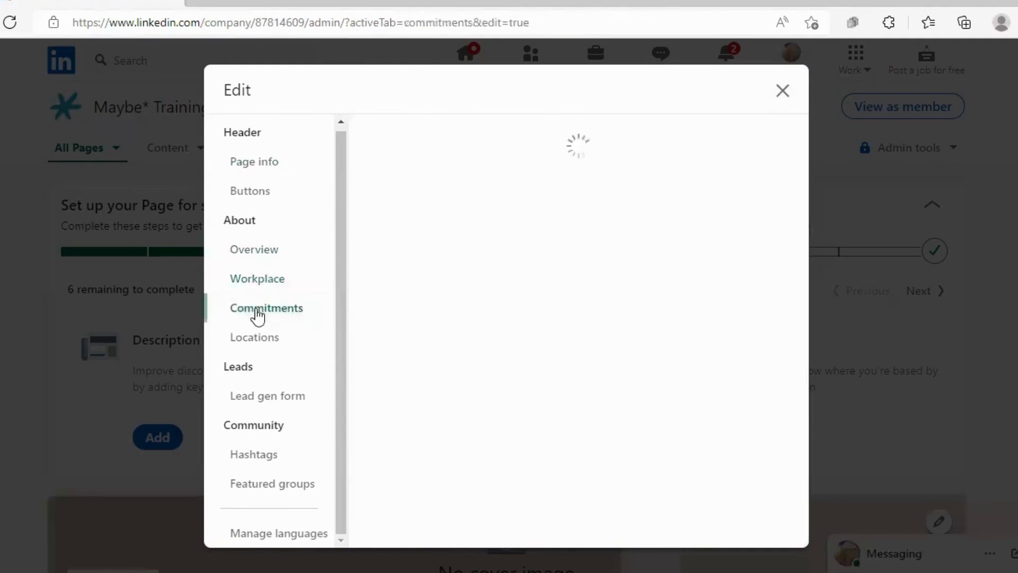
click(268, 343)
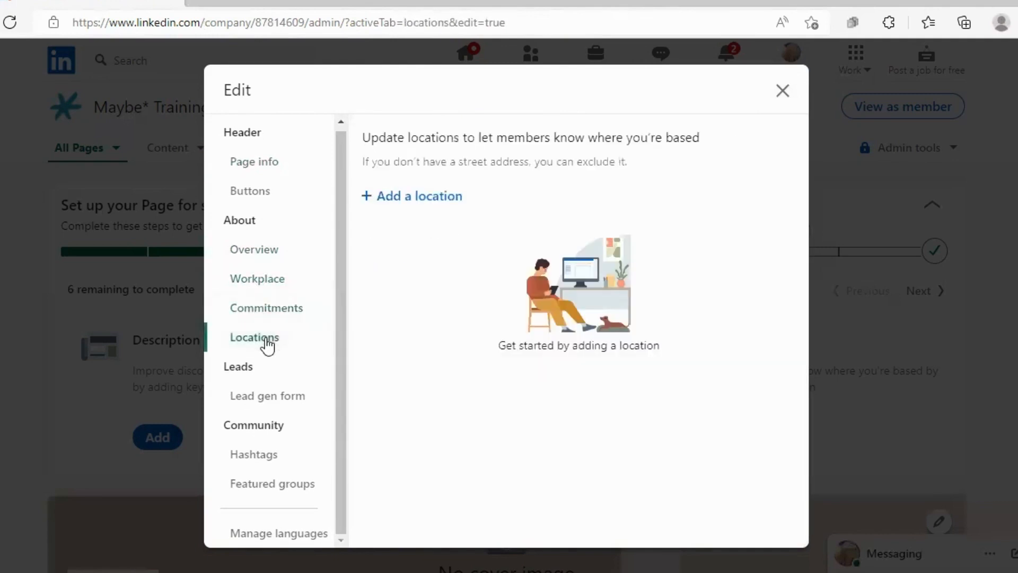
click(255, 164)
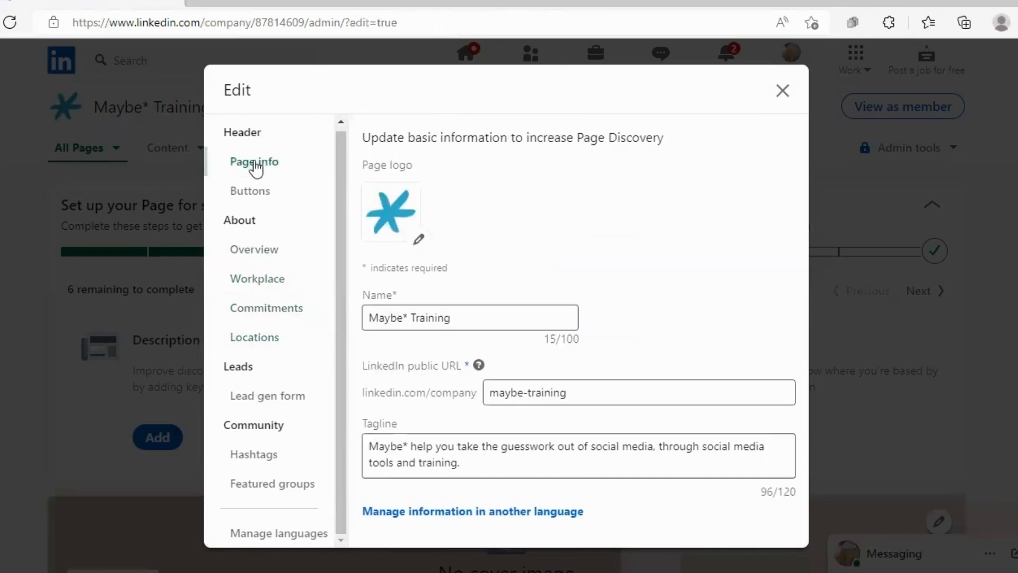